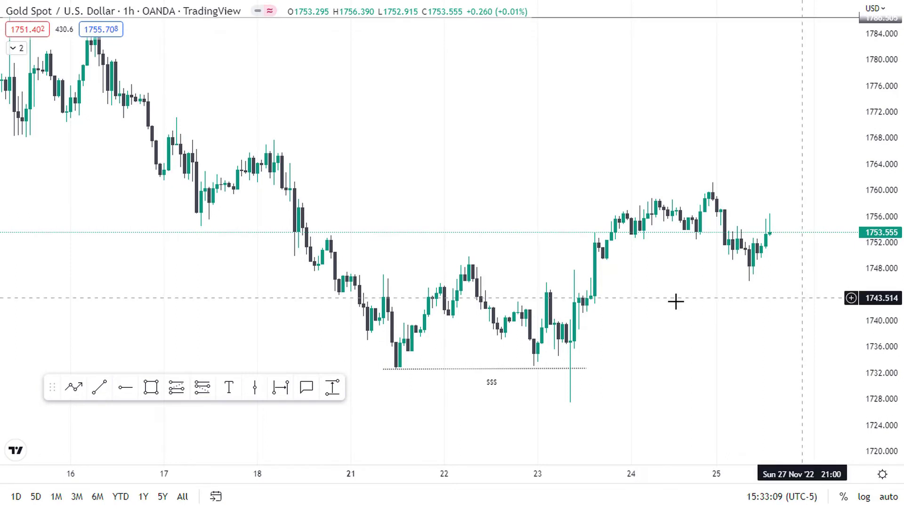
Switch the Gold Spot / U.S. Dollar chart to the 4-hour timeframe.
{"action": "left_click_drag", "start_coordinate": [670, 301], "coordinate": [638, 277]}
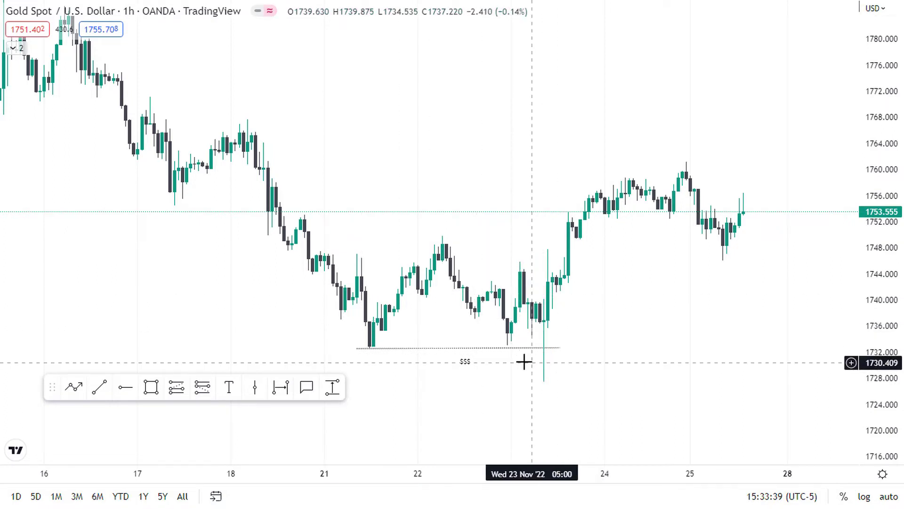
{"action": "scroll", "coordinate": [537, 367], "scroll_direction": "down", "scroll_amount": 2}
{"action": "left_click_drag", "start_coordinate": [470, 221], "coordinate": [419, 247]}
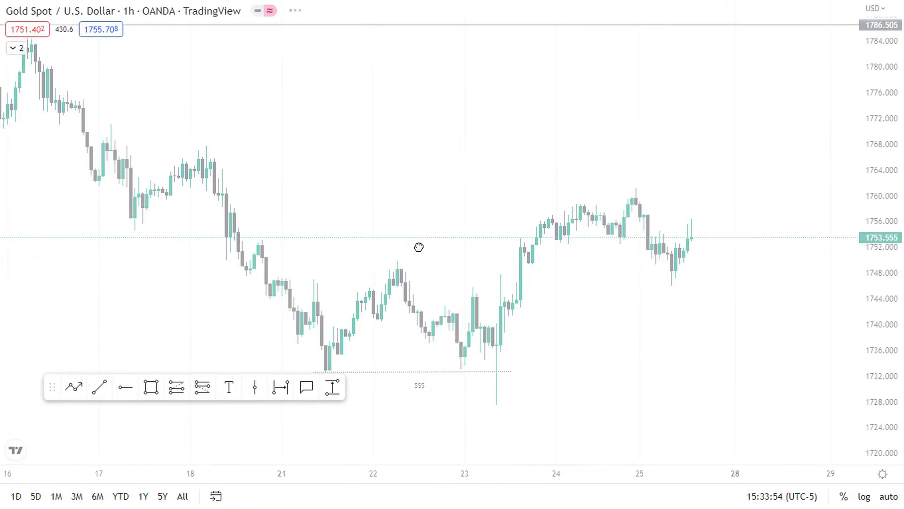
{"action": "type", "text": "4h"}
{"action": "key", "text": "Return"}
{"action": "scroll", "coordinate": [666, 339], "scroll_direction": "right", "scroll_amount": 3}
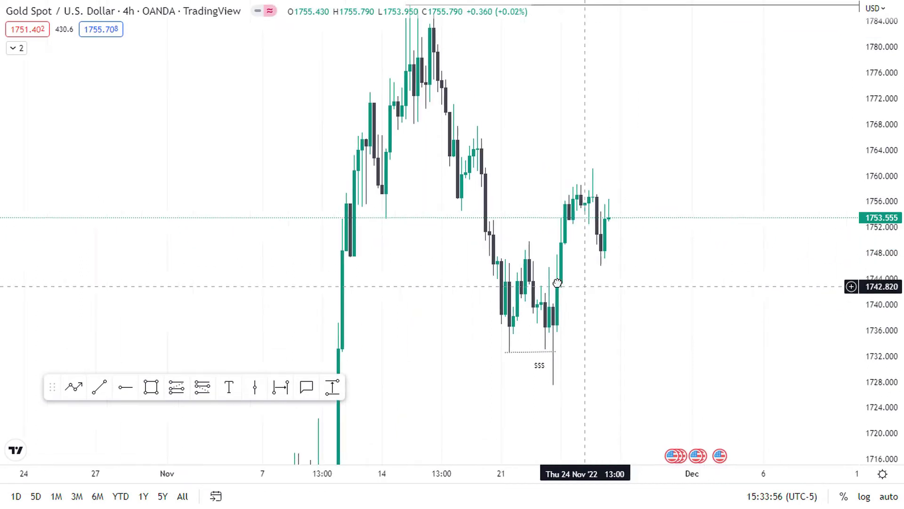
Draw a short horizontal trend line at about 1750 from the 22 November swing high past the breakout candles.
{"action": "left_click", "coordinate": [98, 389]}
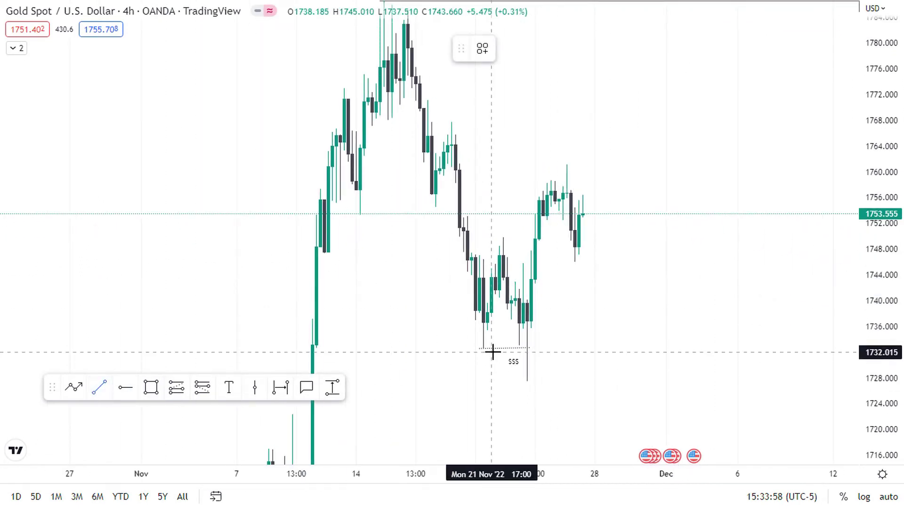
{"action": "left_click", "coordinate": [499, 237]}
{"action": "left_click", "coordinate": [565, 237]}
{"action": "left_click", "coordinate": [621, 292]}
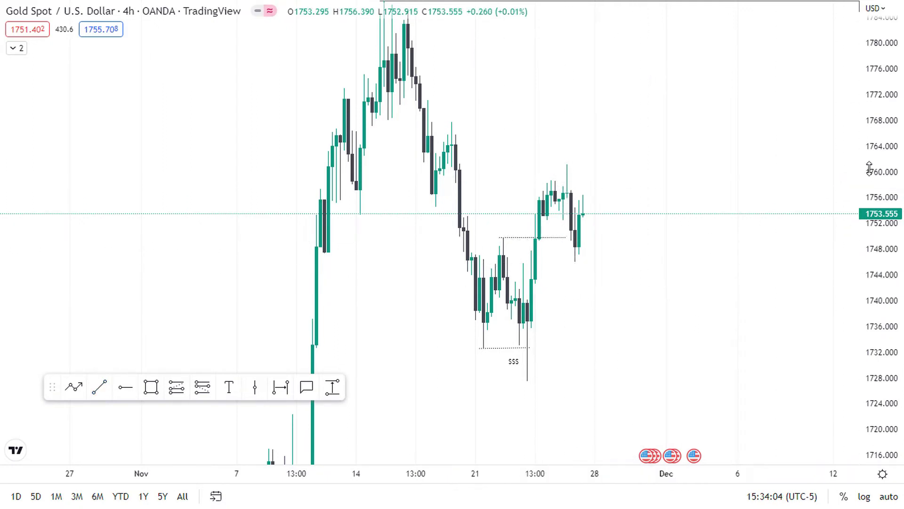
View the gold chart on the daily timeframe with a wider price range around the recent swing.
{"action": "left_click_drag", "start_coordinate": [871, 172], "coordinate": [876, 249]}
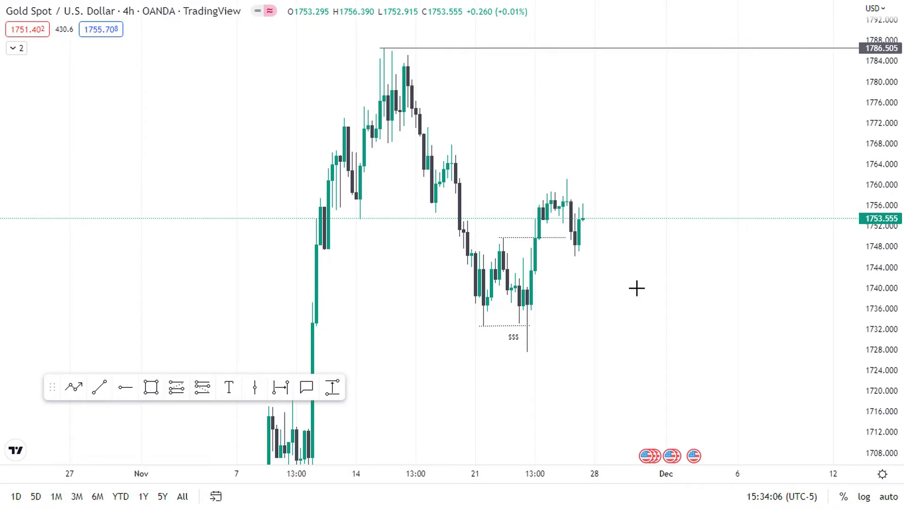
{"action": "left_click_drag", "start_coordinate": [584, 298], "coordinate": [585, 309]}
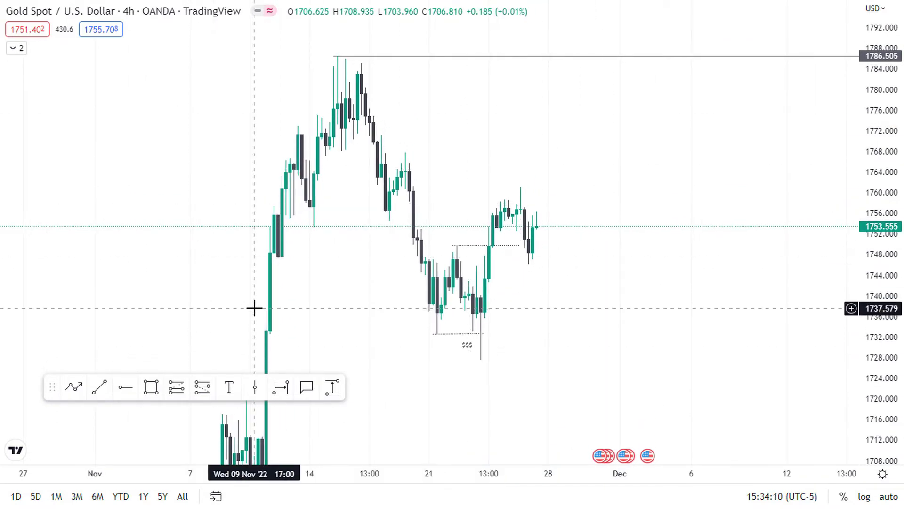
{"action": "type", "text": "1D"}
{"action": "key", "text": "Return"}
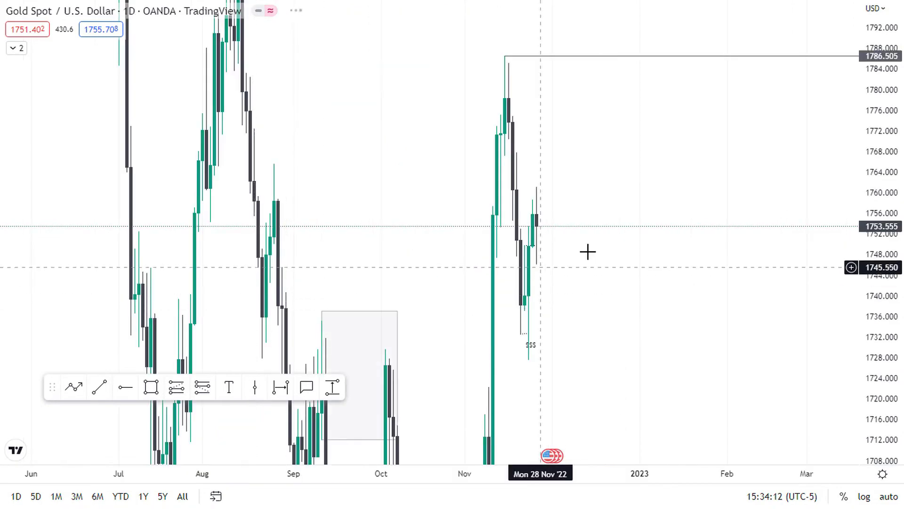
{"action": "left_click_drag", "start_coordinate": [874, 209], "coordinate": [875, 240]}
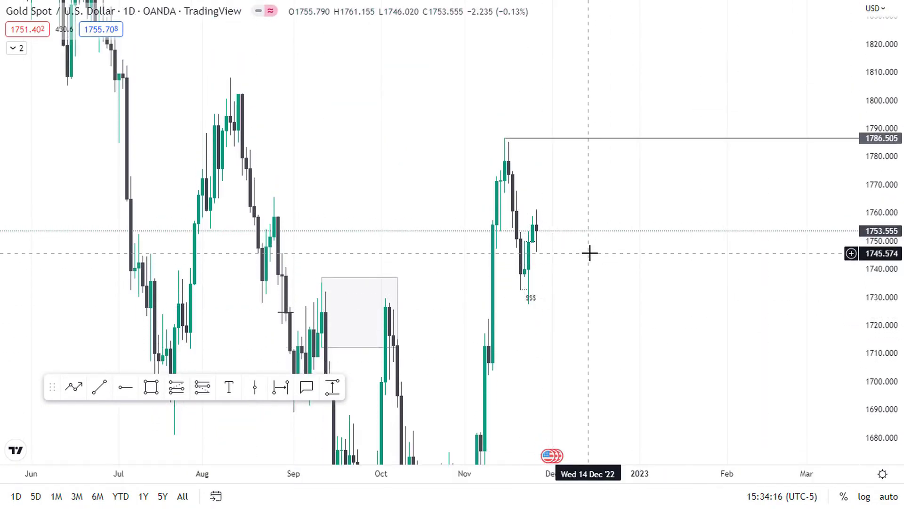
Load the TVC U.S. Dollar Currency Index (DXY) chart and place a horizontal ray at the mid-November low, about 105.38.
{"action": "type", "text": "DXY"}
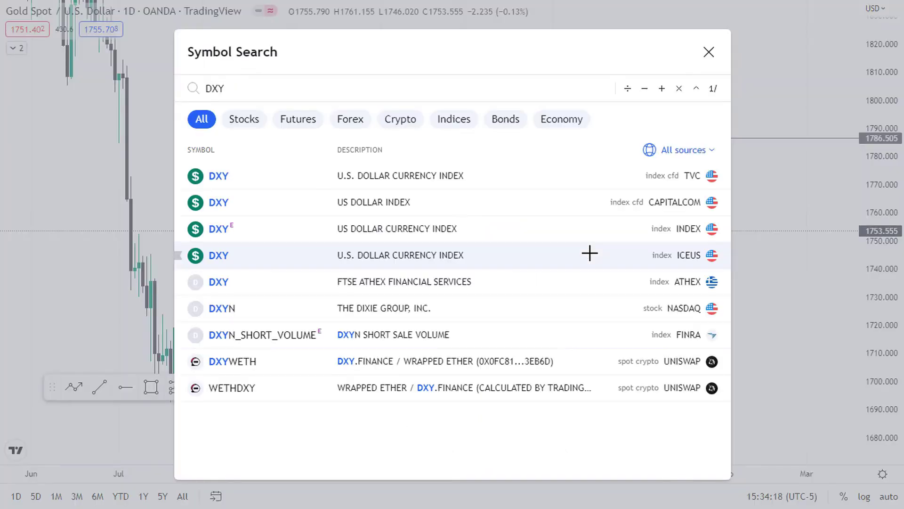
{"action": "key", "text": "Return"}
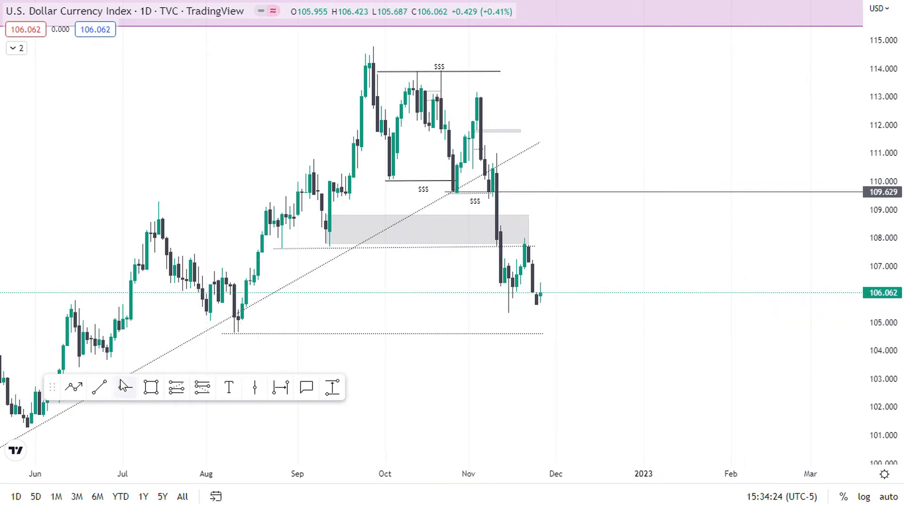
{"action": "left_click", "coordinate": [122, 391]}
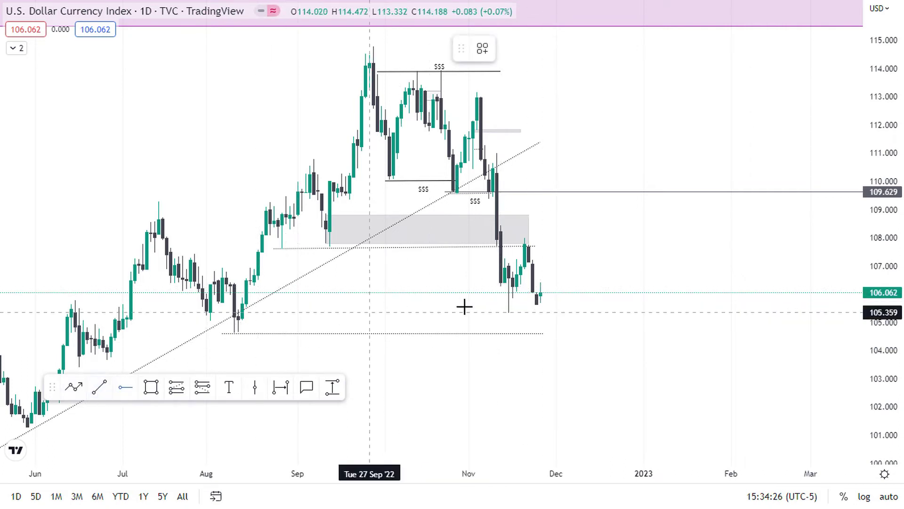
{"action": "left_click", "coordinate": [505, 311]}
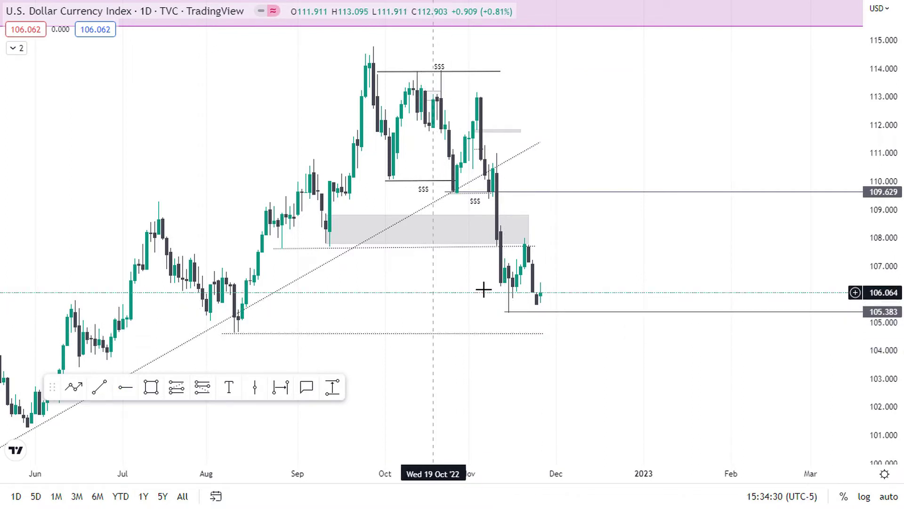
Return to the OANDA Gold Spot / U.S. Dollar (XAUUSD) daily chart.
{"action": "type", "text": "XAUUSD"}
{"action": "left_click", "coordinate": [437, 297]}
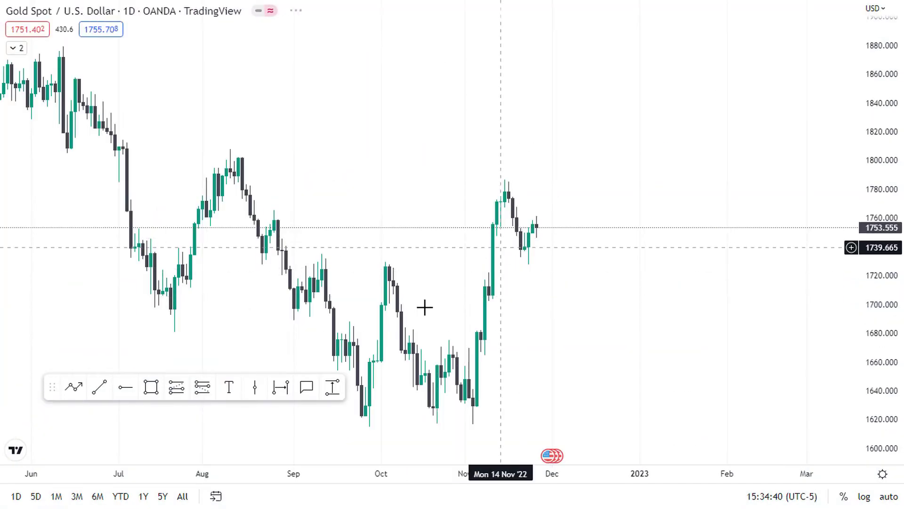
{"action": "left_click_drag", "start_coordinate": [562, 279], "coordinate": [538, 307]}
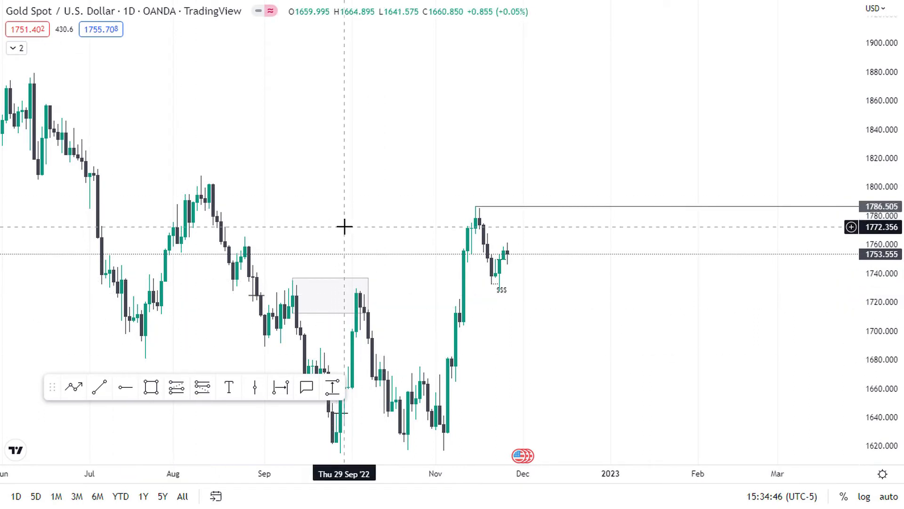
Switch gold to the 1-hour timeframe and raise the horizontal ray at the 15 November highs to 1786.924.
{"action": "type", "text": "1H"}
{"action": "key", "text": "Return"}
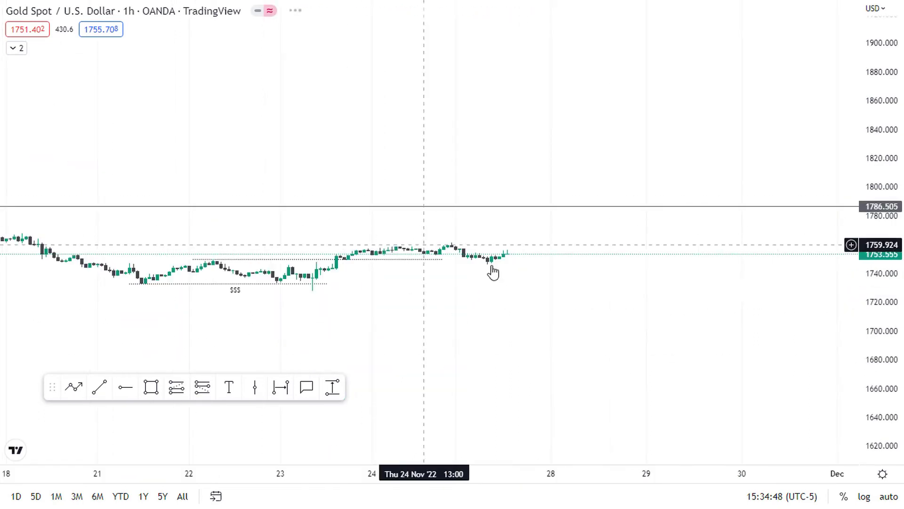
{"action": "left_click_drag", "start_coordinate": [868, 352], "coordinate": [872, 320]}
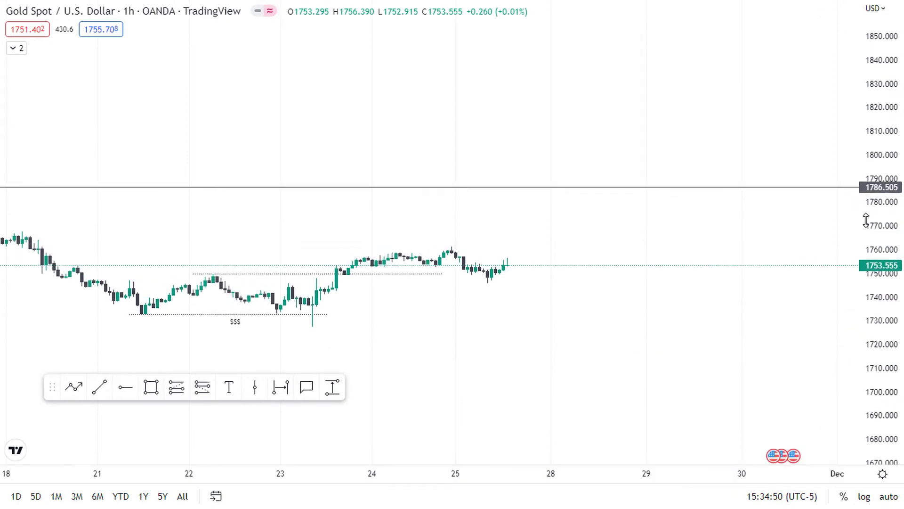
{"action": "scroll", "coordinate": [330, 474], "scroll_direction": "down", "scroll_amount": 3}
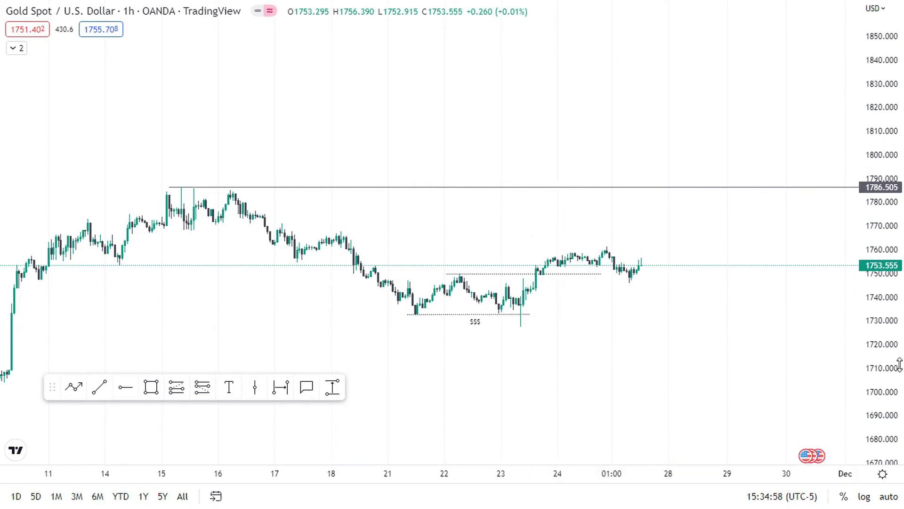
{"action": "left_click_drag", "start_coordinate": [887, 366], "coordinate": [882, 207]}
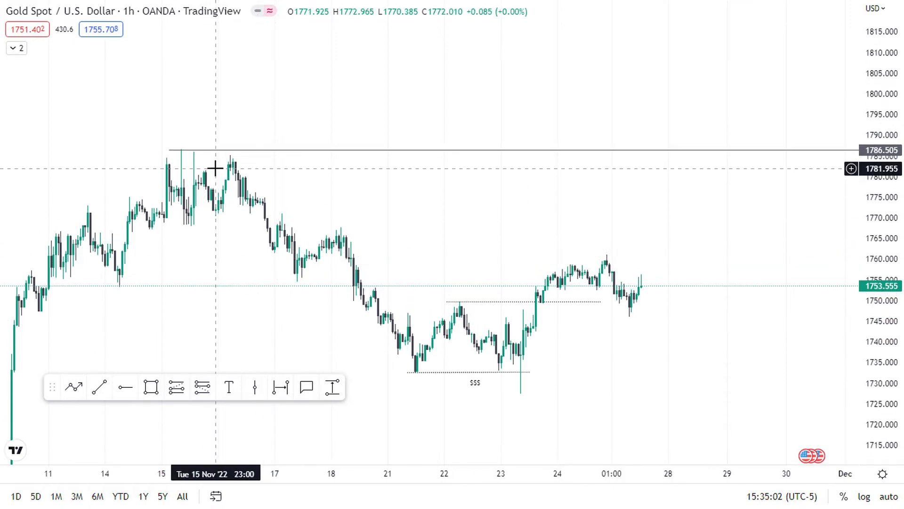
{"action": "left_click_drag", "start_coordinate": [169, 150], "coordinate": [169, 148]}
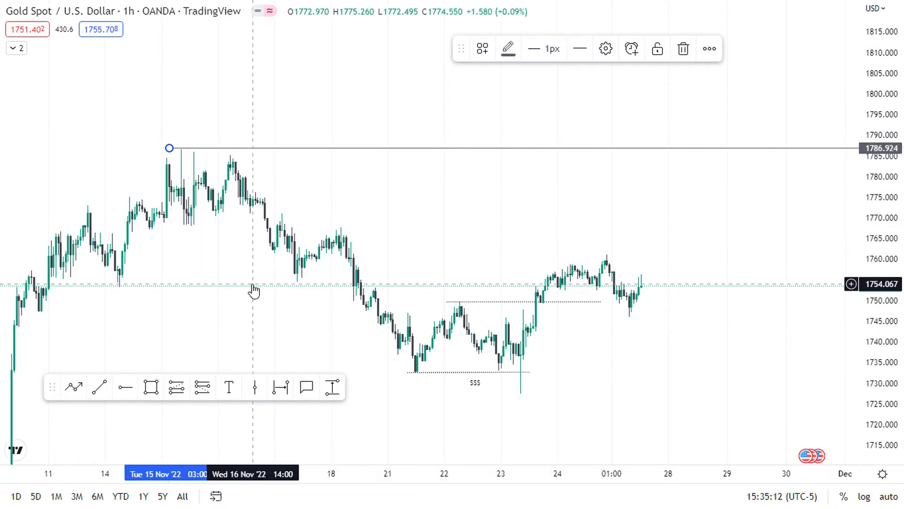
Examine the mid-November high and the recent lows of gold on the 4-hour timeframe.
{"action": "type", "text": "4H"}
{"action": "key", "text": "Return"}
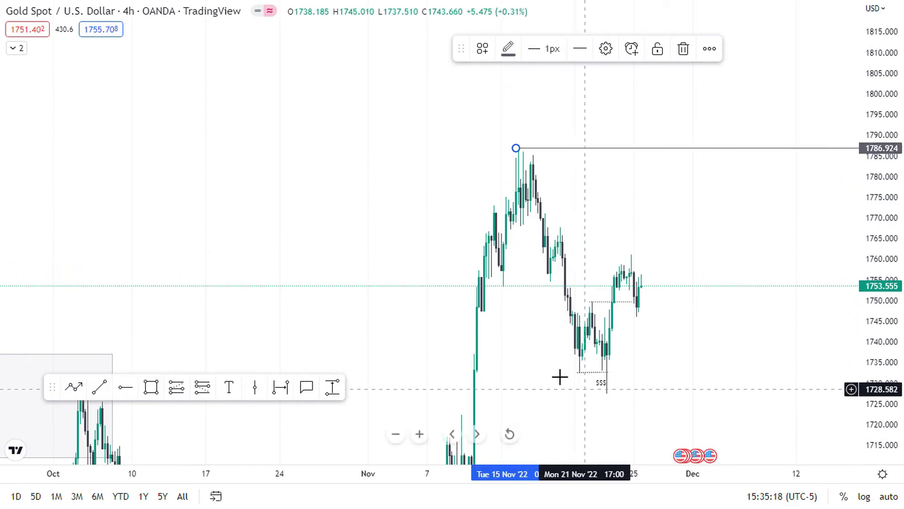
{"action": "left_click_drag", "start_coordinate": [879, 240], "coordinate": [879, 306]}
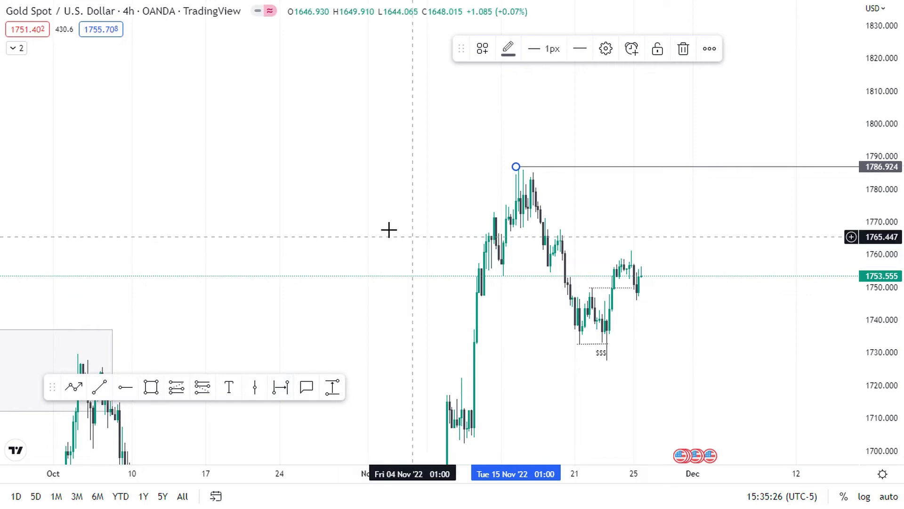
{"action": "type", "text": "H"}
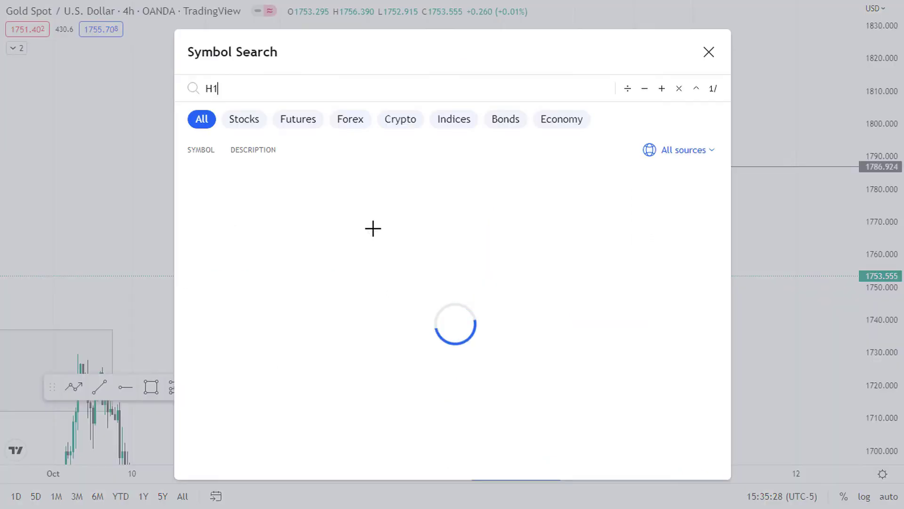
{"action": "type", "text": "1"}
{"action": "key", "text": "BackSpace"}
{"action": "key", "text": "BackSpace"}
{"action": "key", "text": "Escape"}
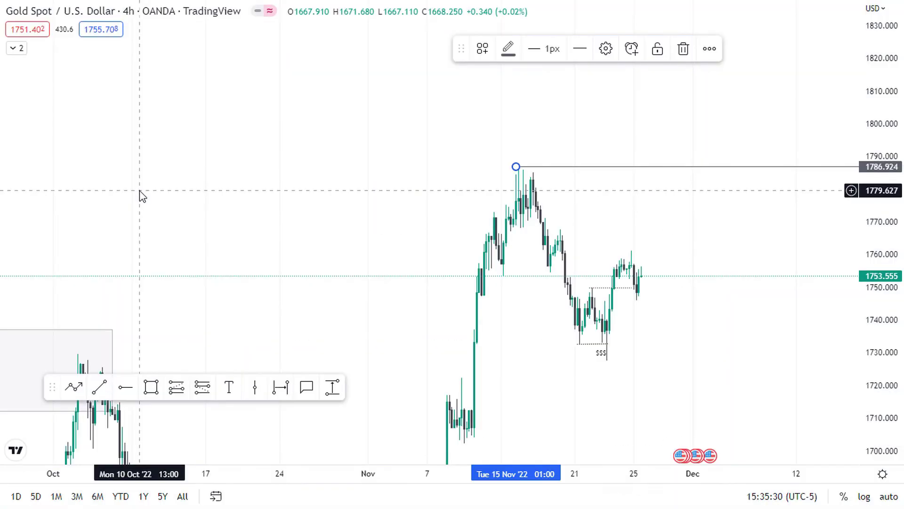
On the 1-hour chart, draw a descending trend line along the swing highs from 1789.350 on 15 November down to about 1732.
{"action": "type", "text": "1h"}
{"action": "key", "text": "Return"}
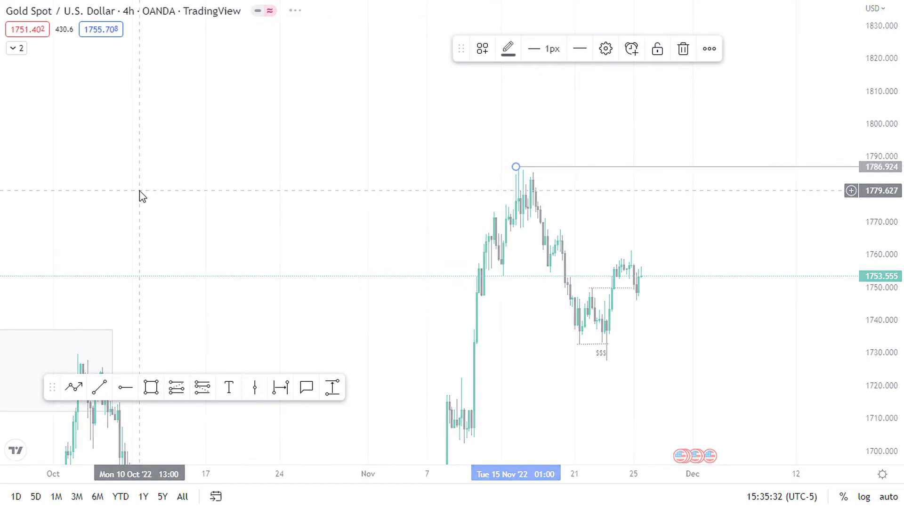
{"action": "left_click", "coordinate": [99, 388]}
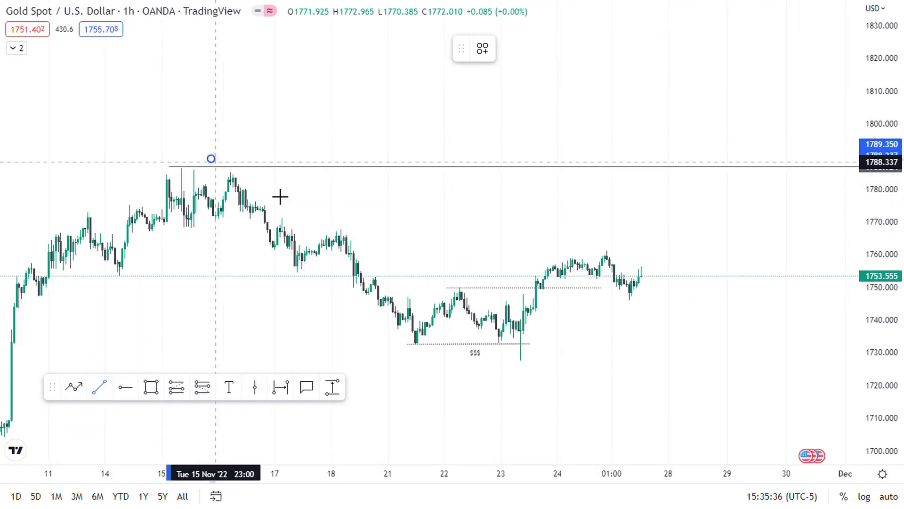
{"action": "left_click", "coordinate": [579, 335]}
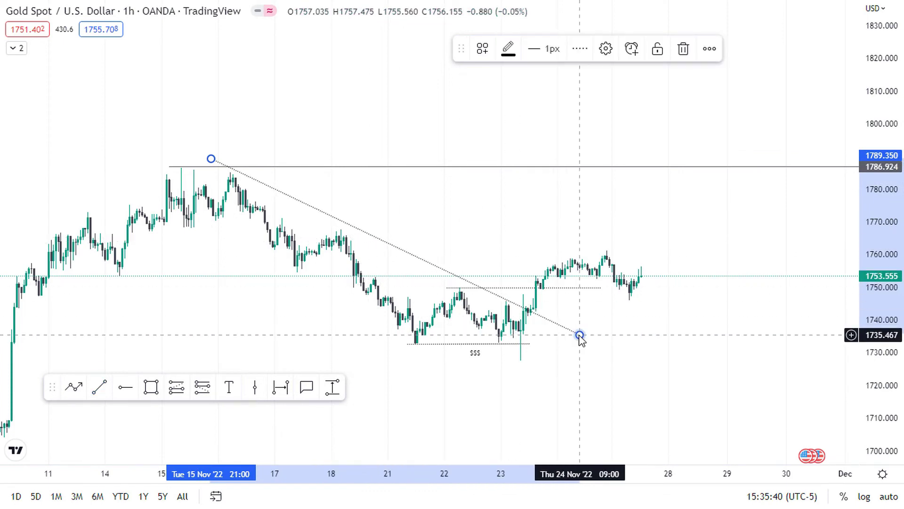
{"action": "left_click", "coordinate": [658, 335]}
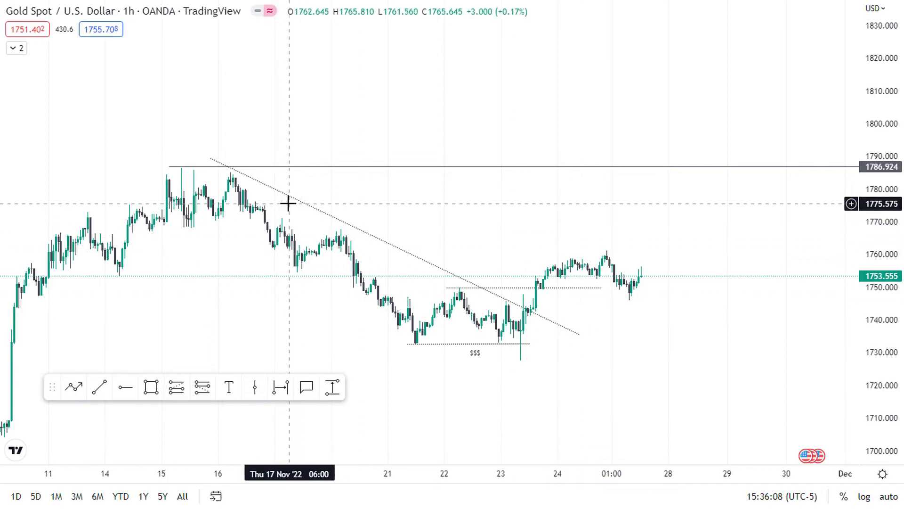
{"action": "left_click_drag", "start_coordinate": [581, 337], "coordinate": [576, 348]}
{"action": "left_click", "coordinate": [612, 364]}
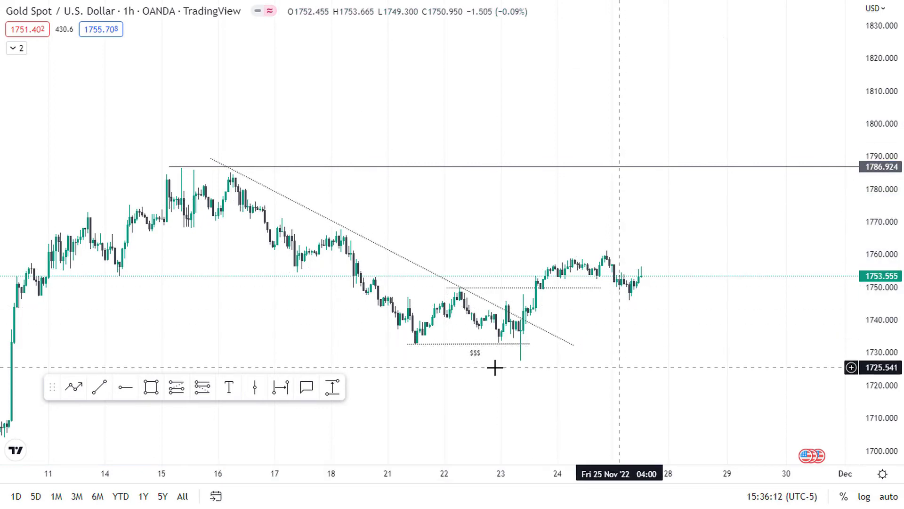
Switch to the 4-hour timeframe and place a horizontal ray at 1767.746 on the 18 November swing high.
{"action": "left_click_drag", "start_coordinate": [400, 366], "coordinate": [448, 348]}
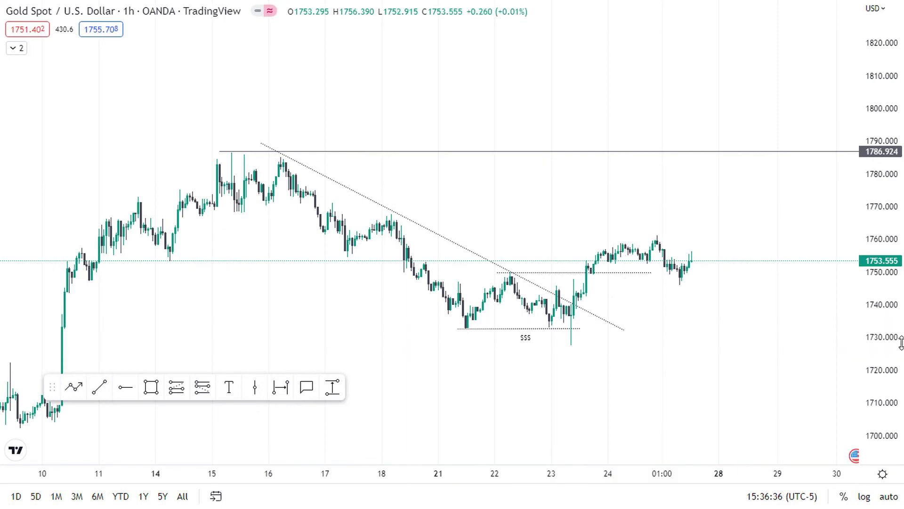
{"action": "left_click_drag", "start_coordinate": [881, 305], "coordinate": [881, 288]}
{"action": "left_click_drag", "start_coordinate": [347, 307], "coordinate": [258, 356]}
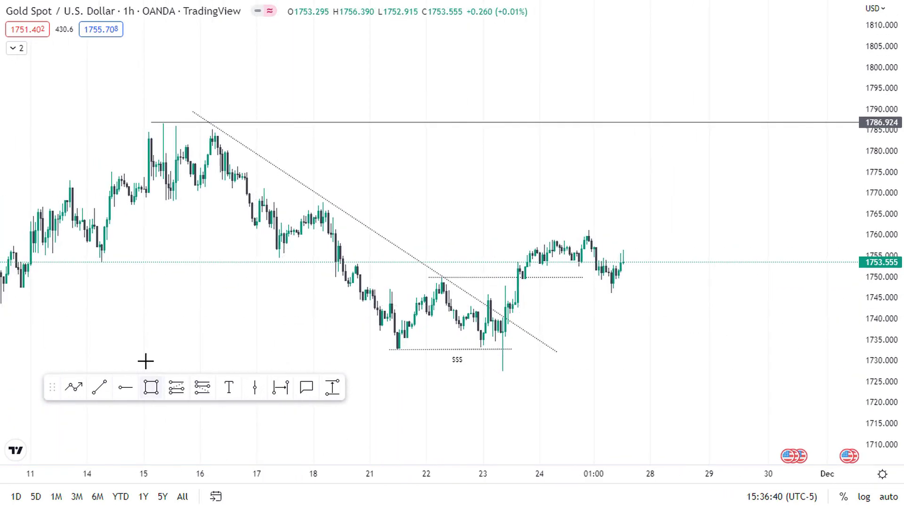
{"action": "type", "text": "4H"}
{"action": "key", "text": "Return"}
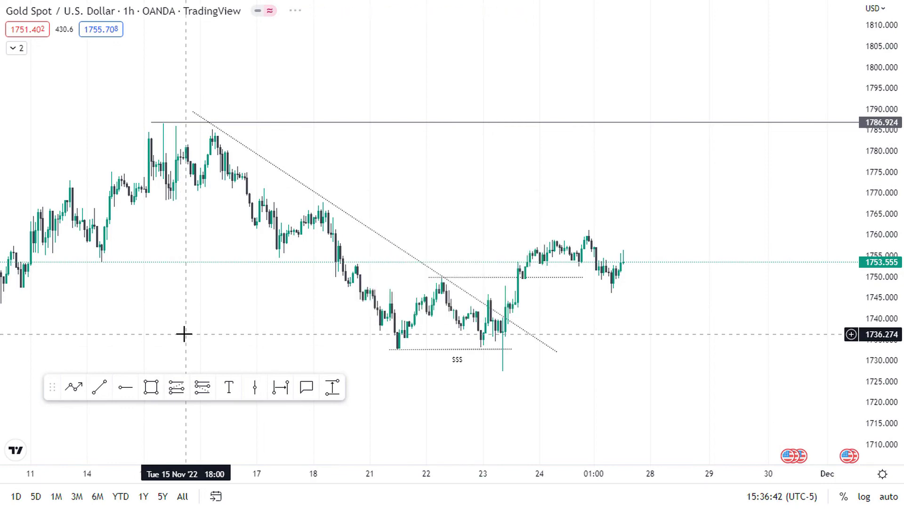
{"action": "left_click", "coordinate": [125, 387]}
{"action": "left_click", "coordinate": [535, 202]}
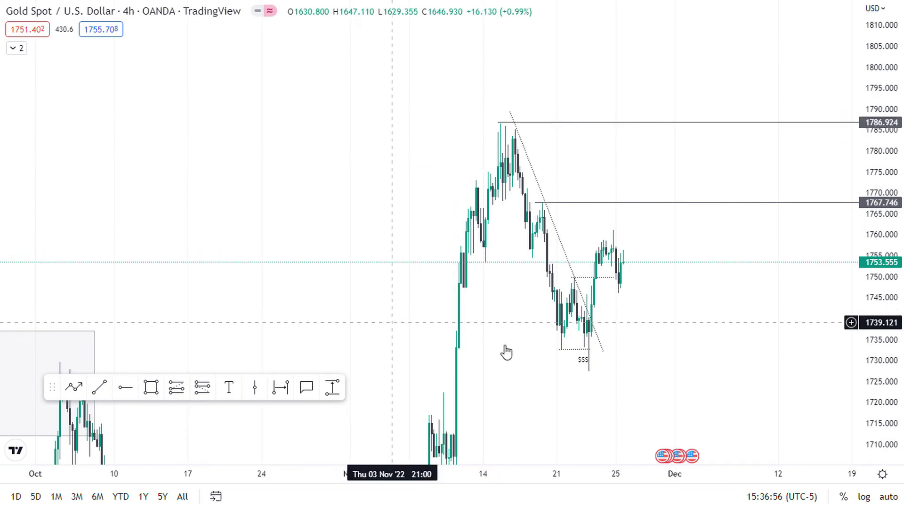
Measure the price distance from the latest candle up toward the horizontal rays.
{"action": "left_click", "coordinate": [634, 263], "text": "shift"}
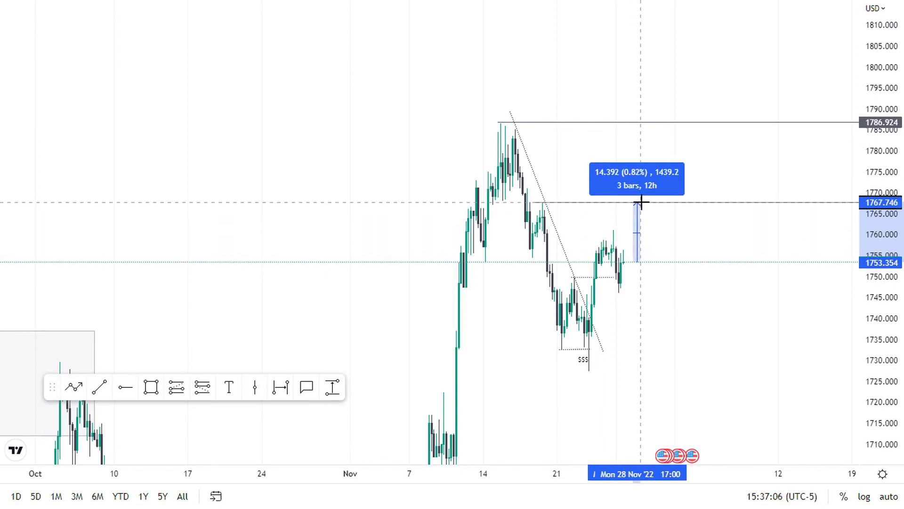
{"action": "left_click", "coordinate": [669, 130]}
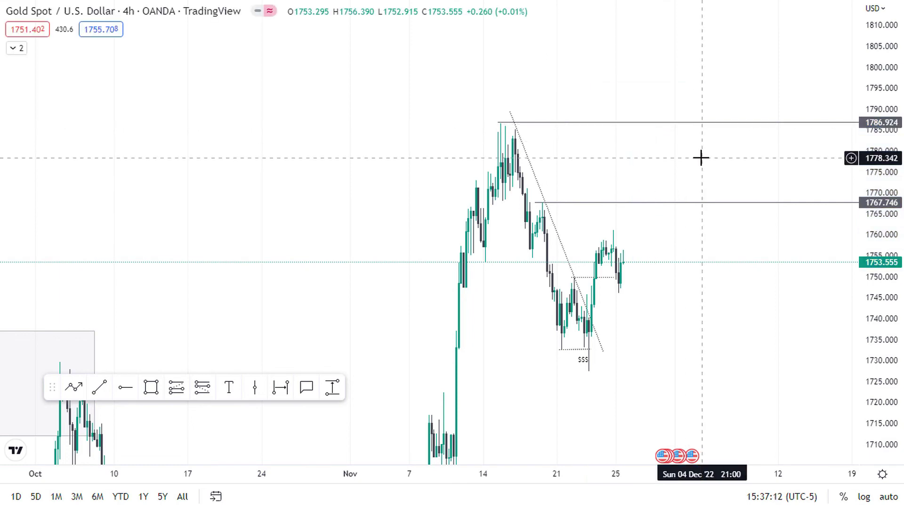